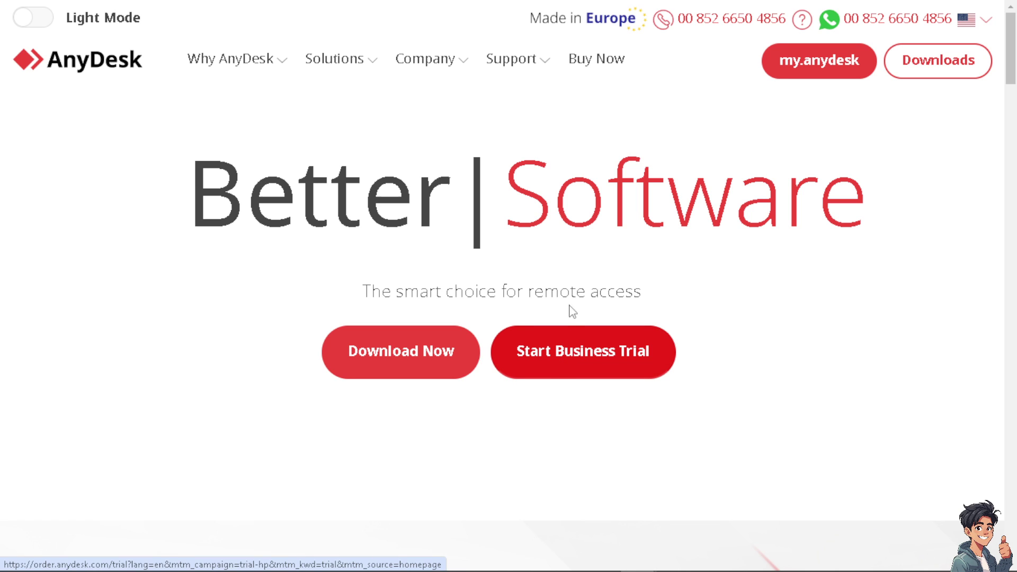
# - Go from the AnyDesk business trial form to the Malwarebytes 'Fix today. Protect forever.' homepage
pyautogui.click(583, 352)
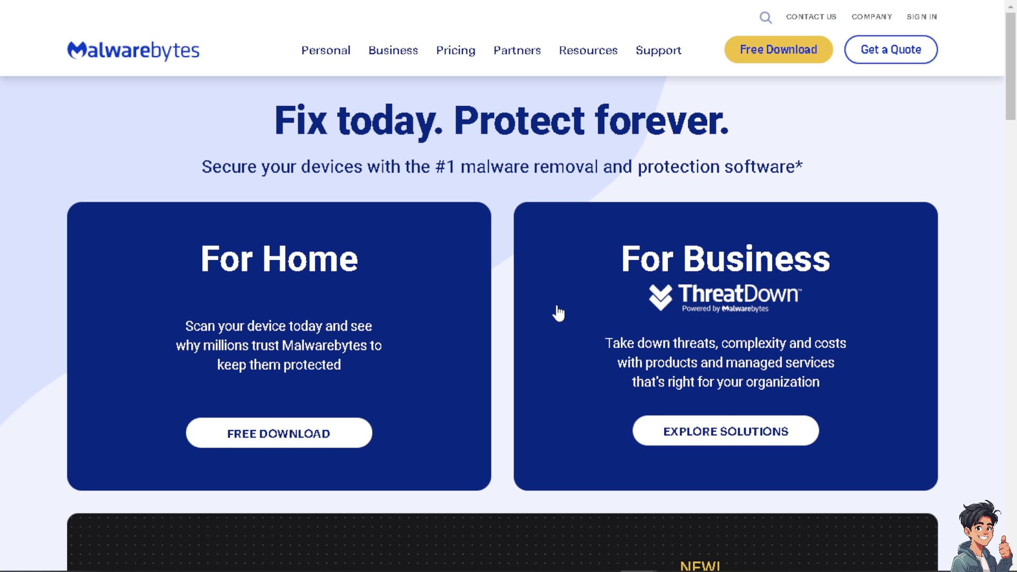
# - Scroll down the Malwarebytes homepage to the ThreatDown section
pyautogui.scroll(-1, 558, 314)
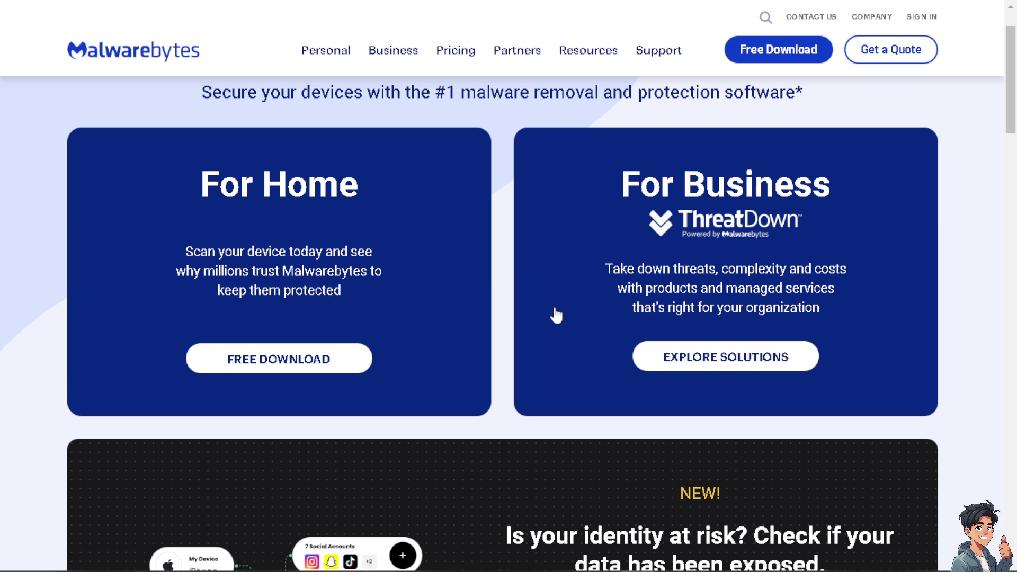
pyautogui.scroll(-1, 557, 318)
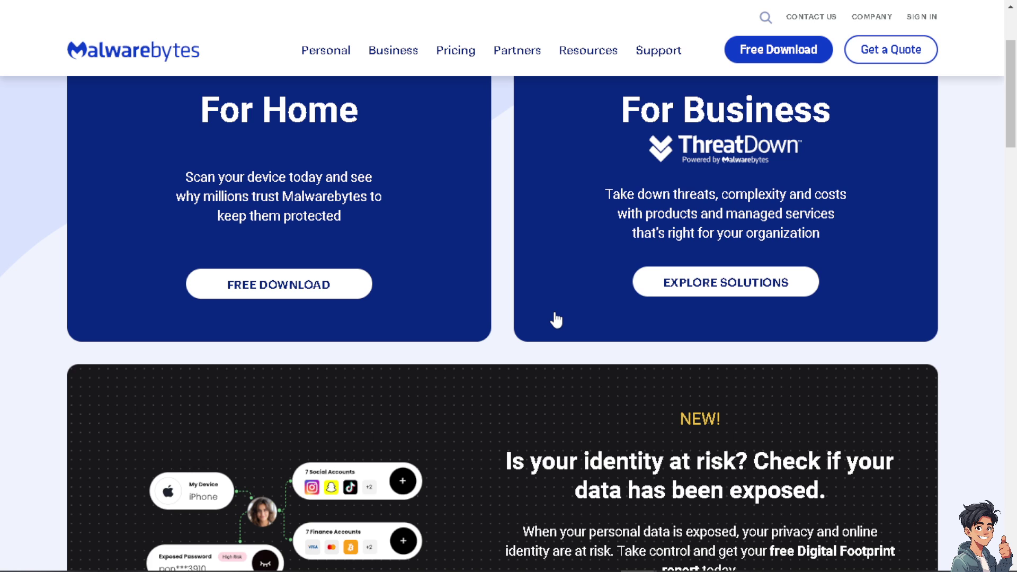
pyautogui.scroll(-2, 553, 315)
pyautogui.scroll(-4, 554, 315)
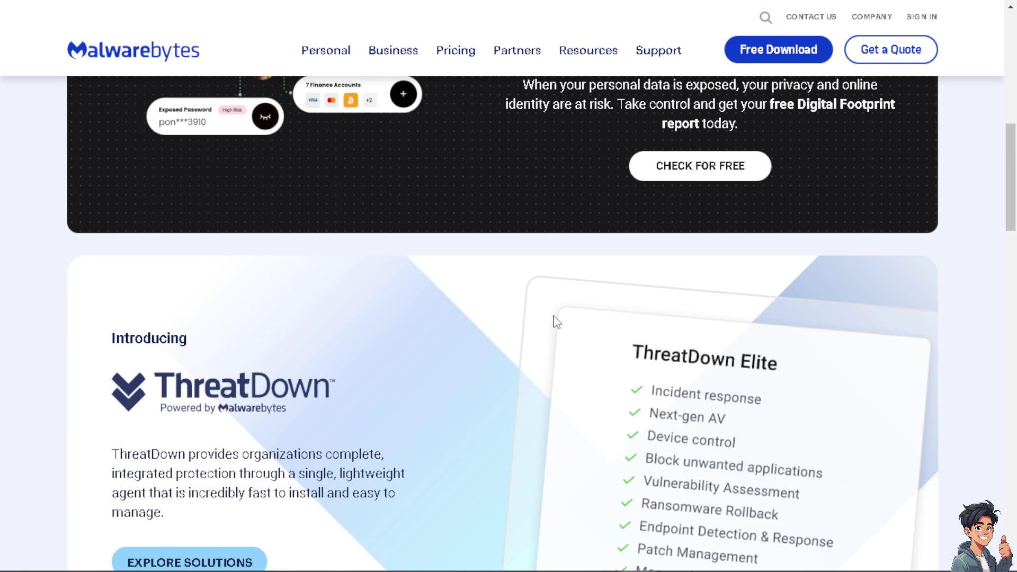
pyautogui.scroll(-1, 555, 321)
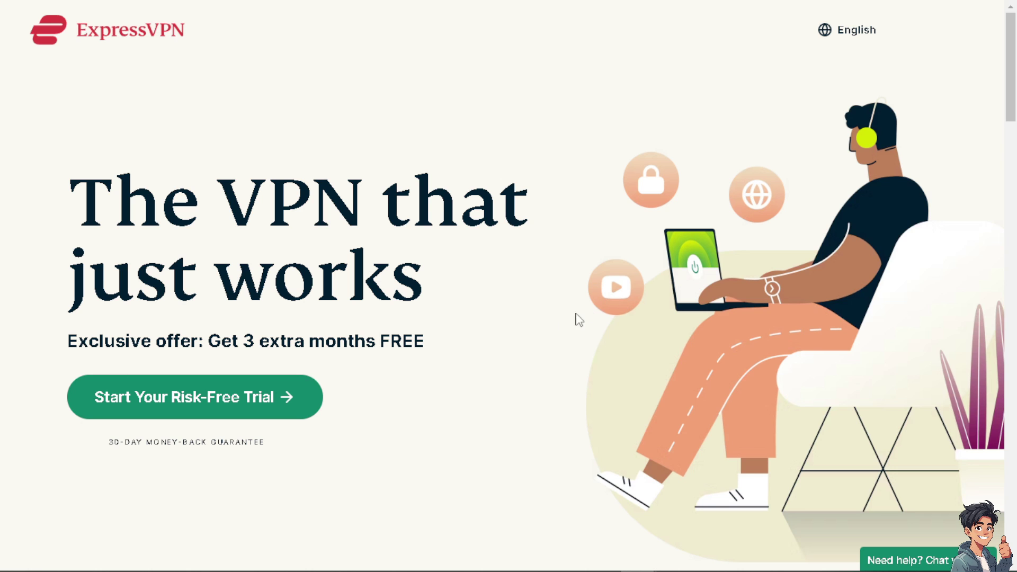
# - Scroll down through the ExpressVPN 'The VPN that just works' homepage
pyautogui.scroll(-1, 501, 345)
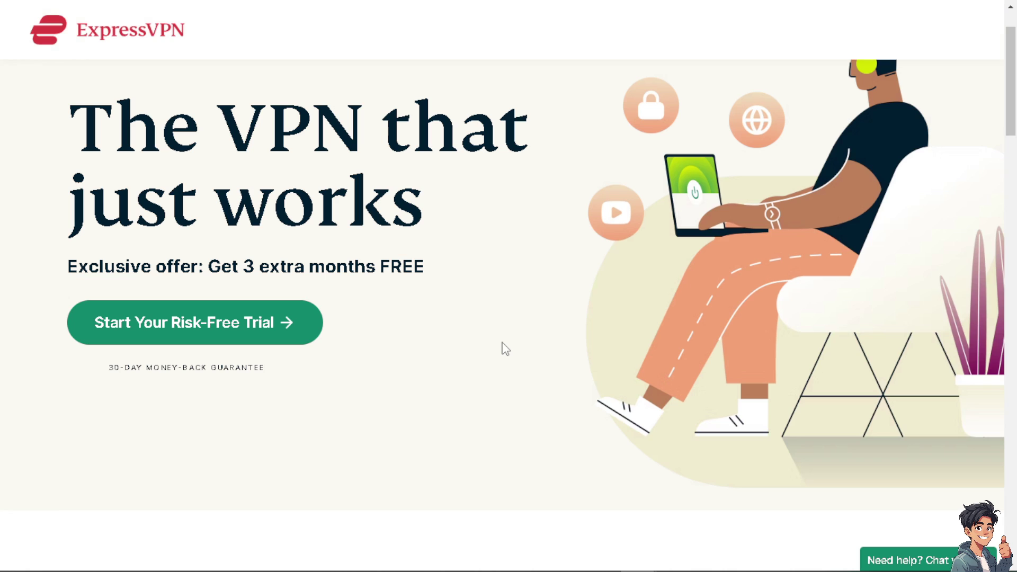
pyautogui.scroll(-1, 466, 371)
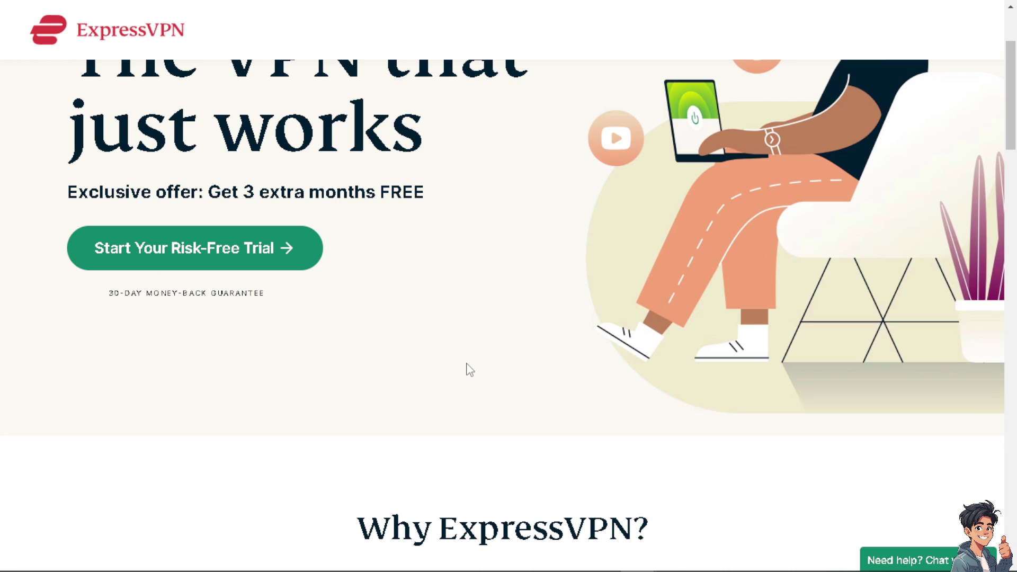
pyautogui.scroll(-1, 468, 365)
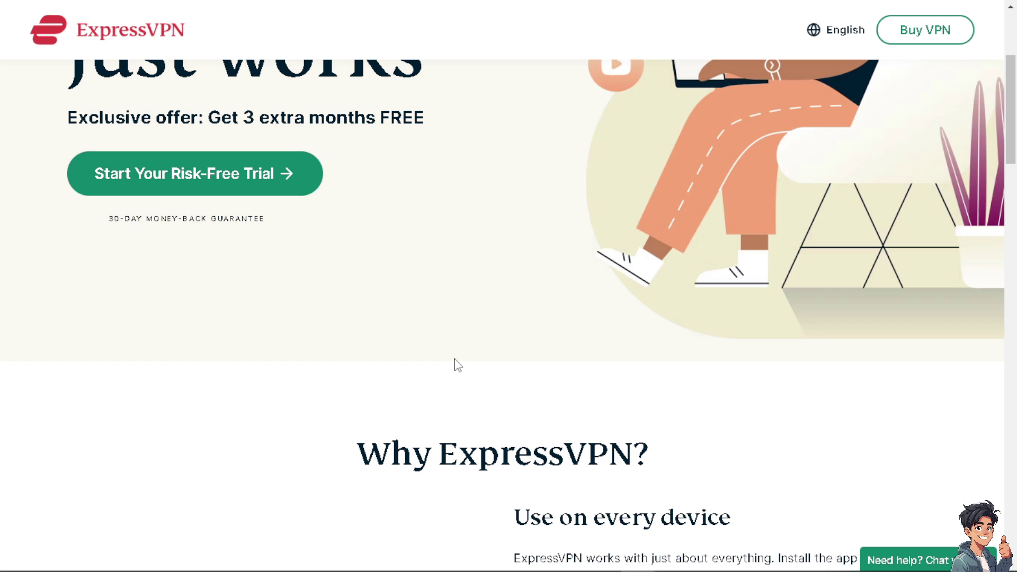
pyautogui.scroll(-1, 453, 366)
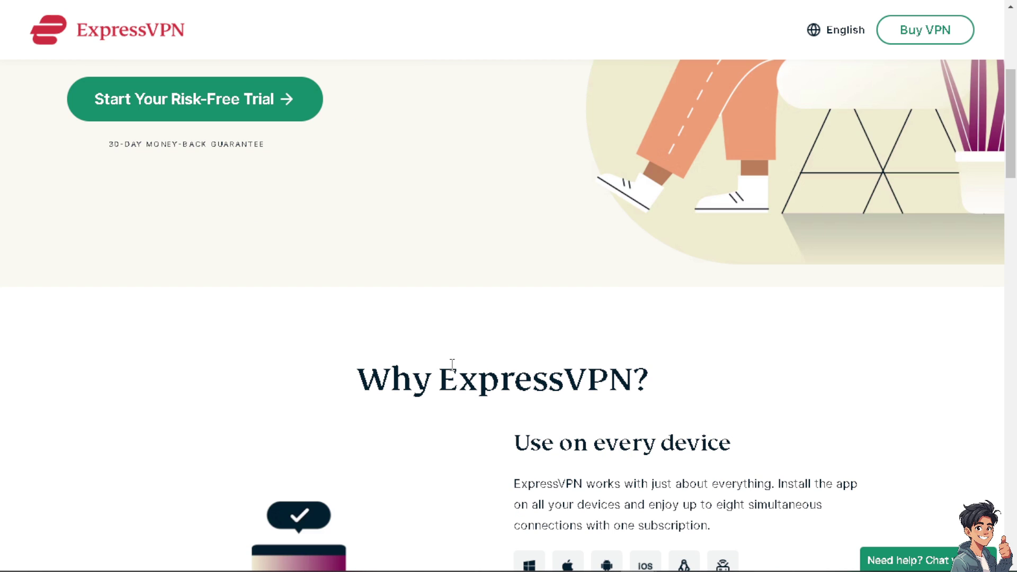
pyautogui.scroll(-1, 454, 365)
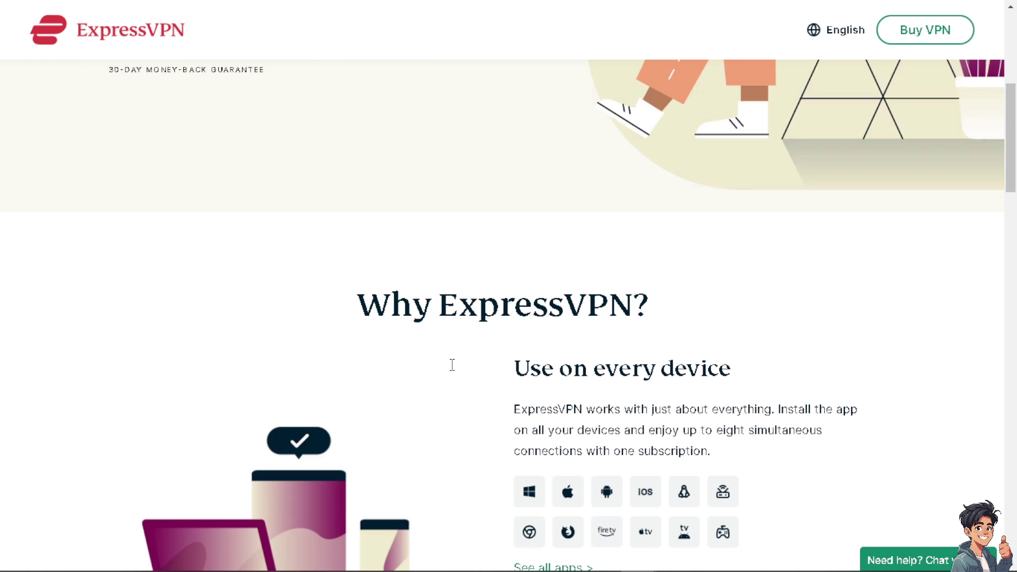
pyautogui.scroll(-2, 453, 366)
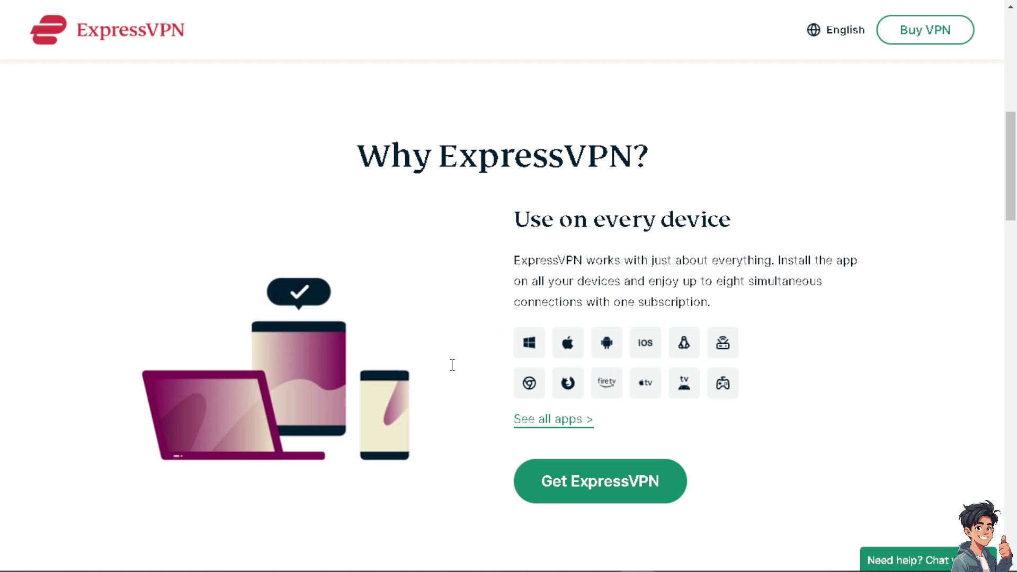
pyautogui.scroll(-2, 452, 364)
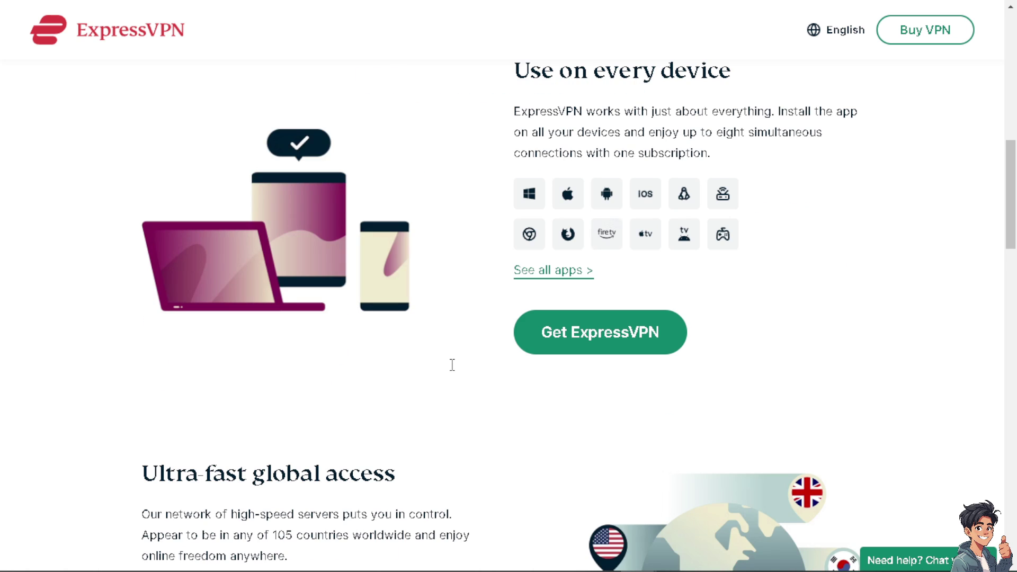
pyautogui.scroll(-1, 452, 365)
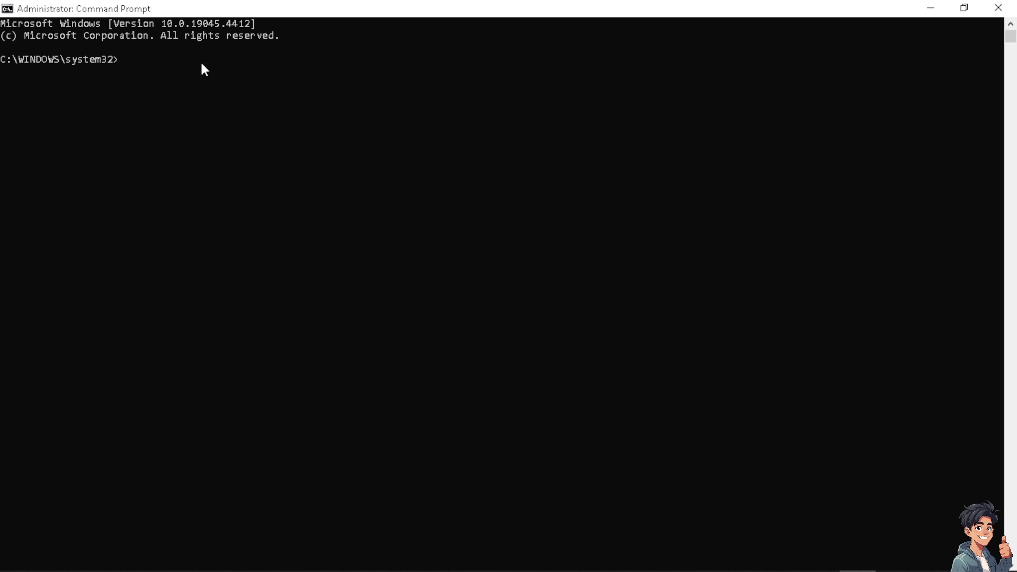
# - Enter ipconfig at the admin prompt and edit it toward ipconfig/flushdns, leaving it unrun
pyautogui.write('ipcon')
pyautogui.write('fig')
pyautogui.click(249, 59)
pyautogui.press('BackSpace')
pyautogui.press('BackSpace')
pyautogui.press('BackSpace')
pyautogui.press('BackSpace')
pyautogui.press('BackSpace')
pyautogui.write('me')
pyautogui.press('BackSpace')
pyautogui.press('BackSpace')
pyautogui.press('BackSpace')
pyautogui.press('BackSpace')
pyautogui.press('BackSpace')
pyautogui.press('BackSpace')
pyautogui.press('BackSpace')
pyautogui.write('if/flushdns')
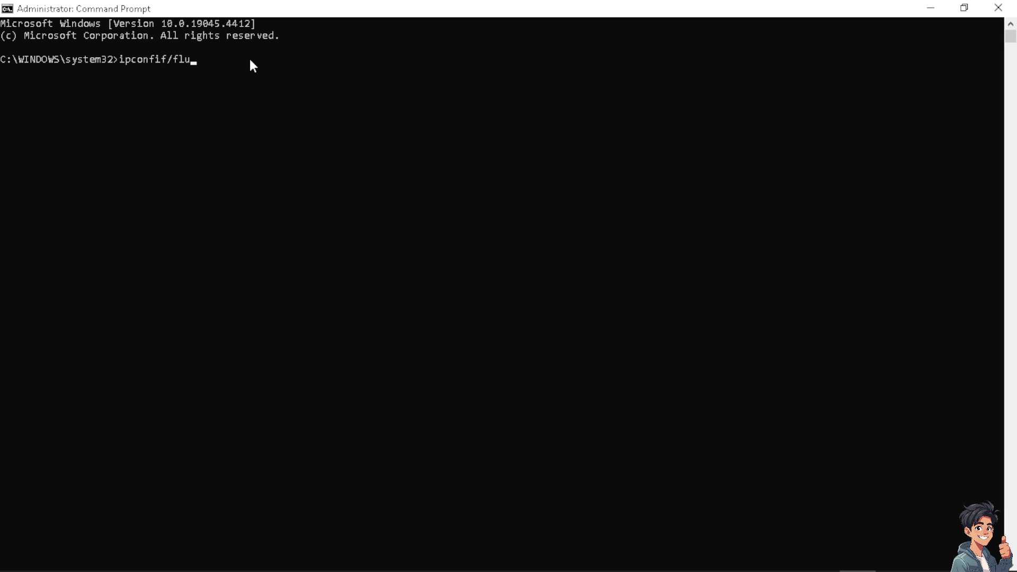